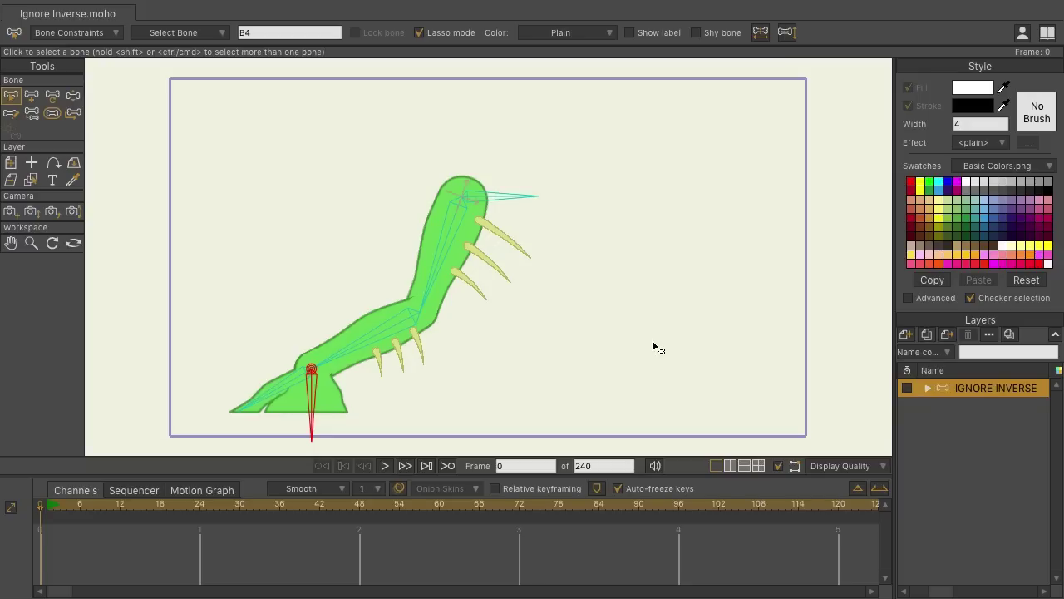
# - Check the bone constraints, then at frame 1 raise the foot bone to crouch the creature
pyautogui.click(120, 33)
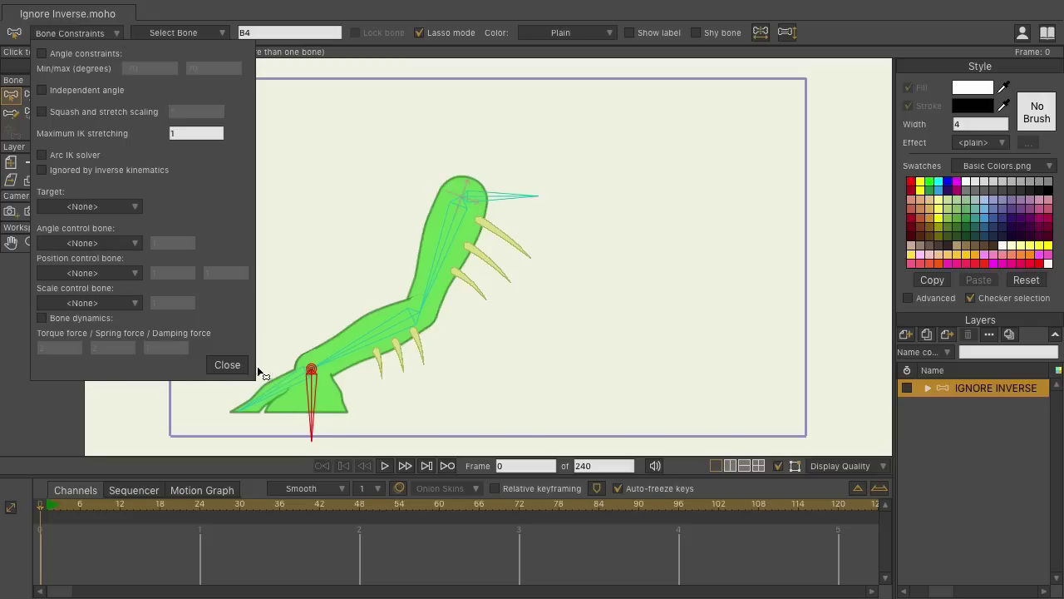
pyautogui.click(235, 368)
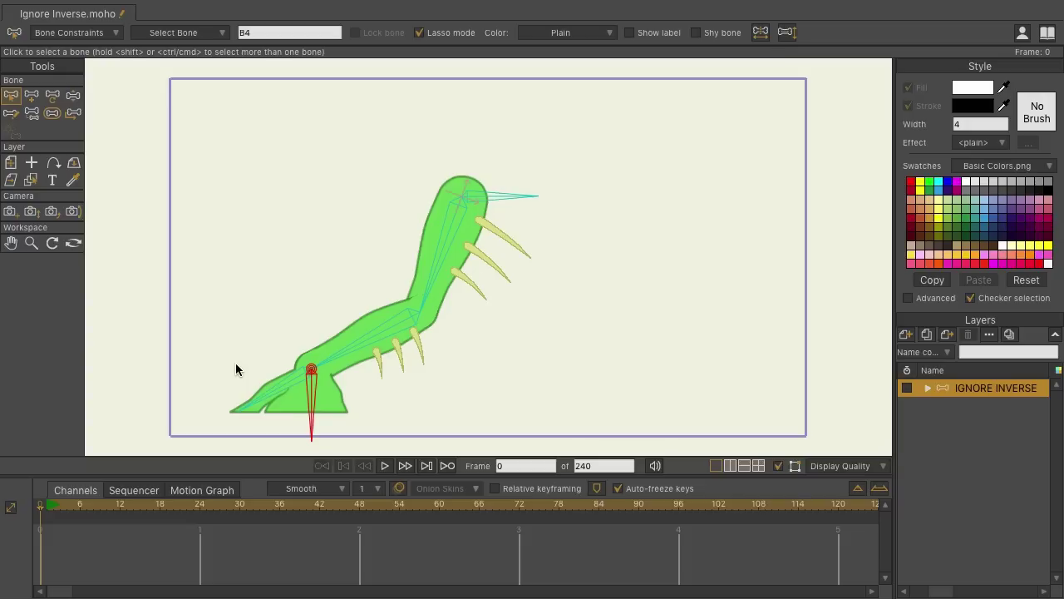
pyautogui.hotkey('ctrl', 'Right')
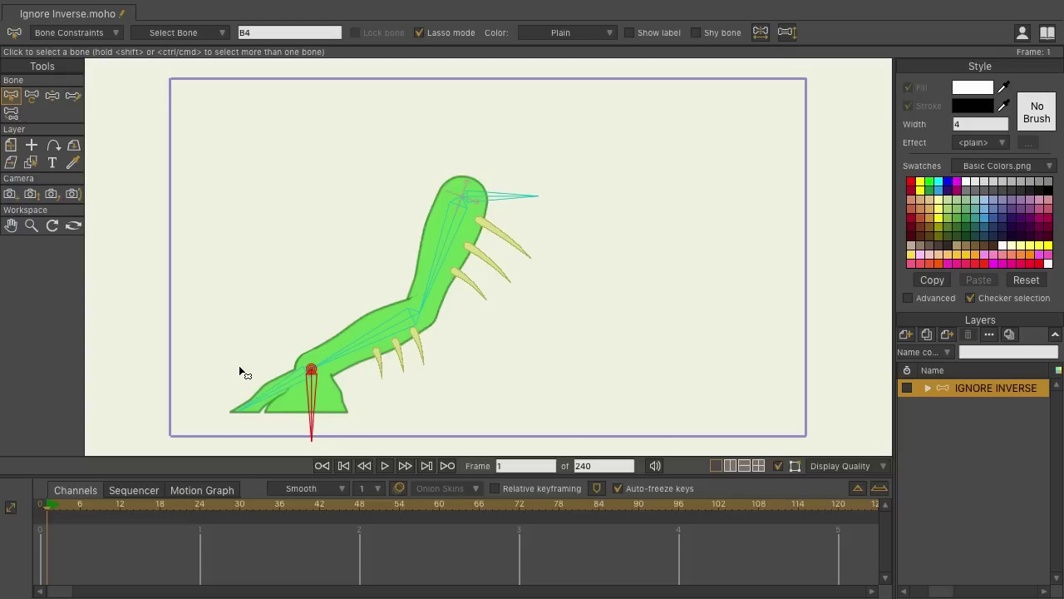
pyautogui.press('t')
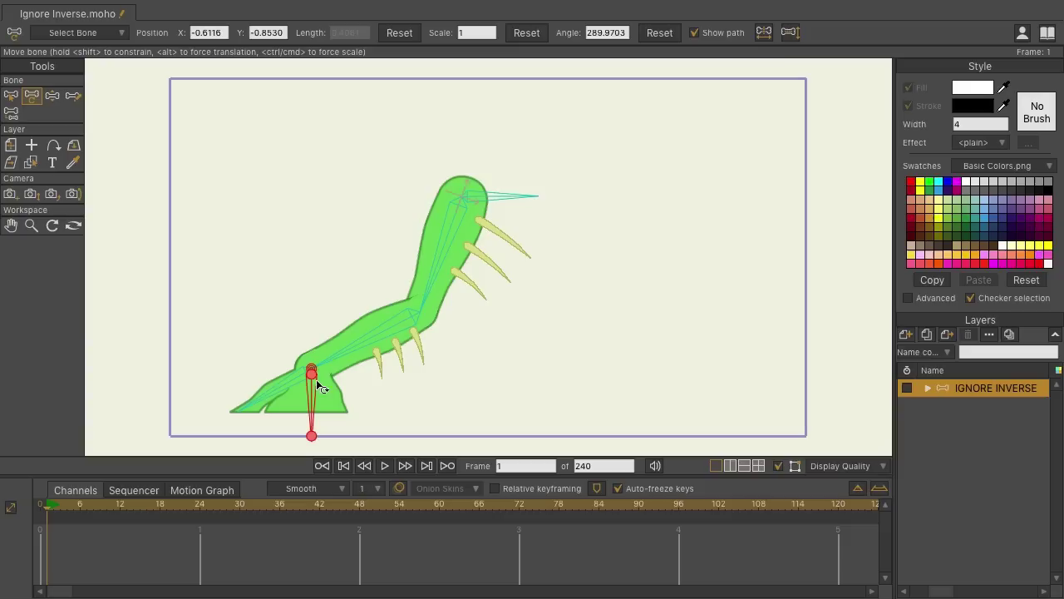
pyautogui.moveTo(316, 379); pyautogui.dragTo(322, 335)
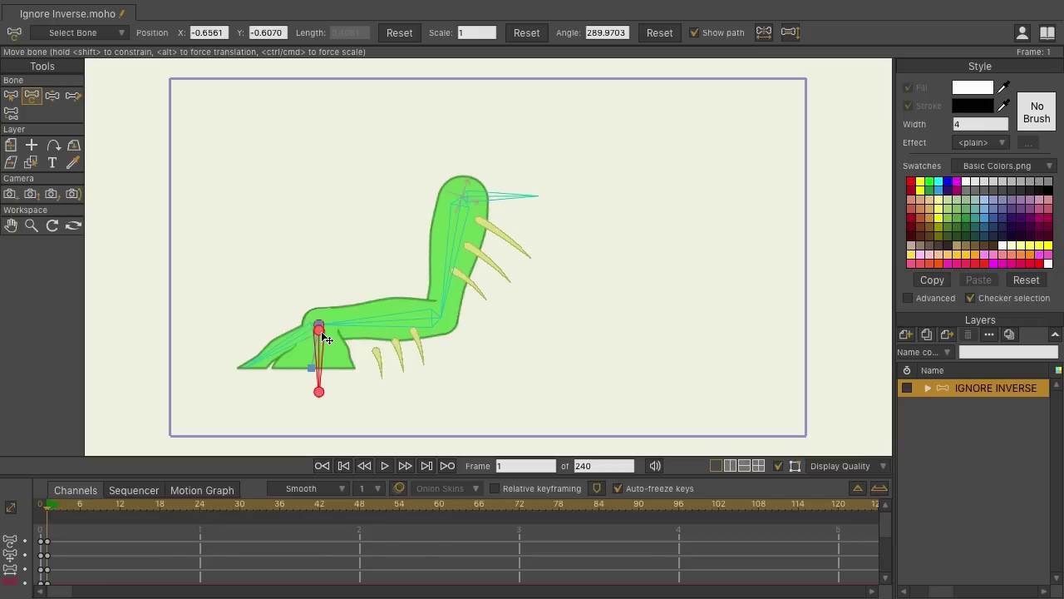
# - Back at frame 0, add a bone along the beak parented to the neck bone
pyautogui.hotkey('ctrl', 'Left')
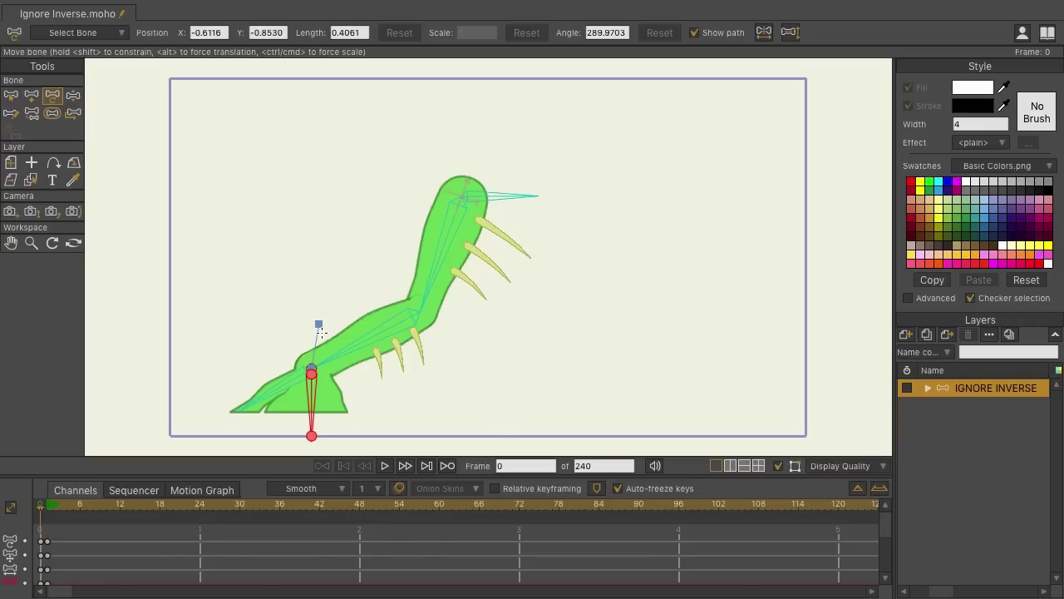
pyautogui.press('z')
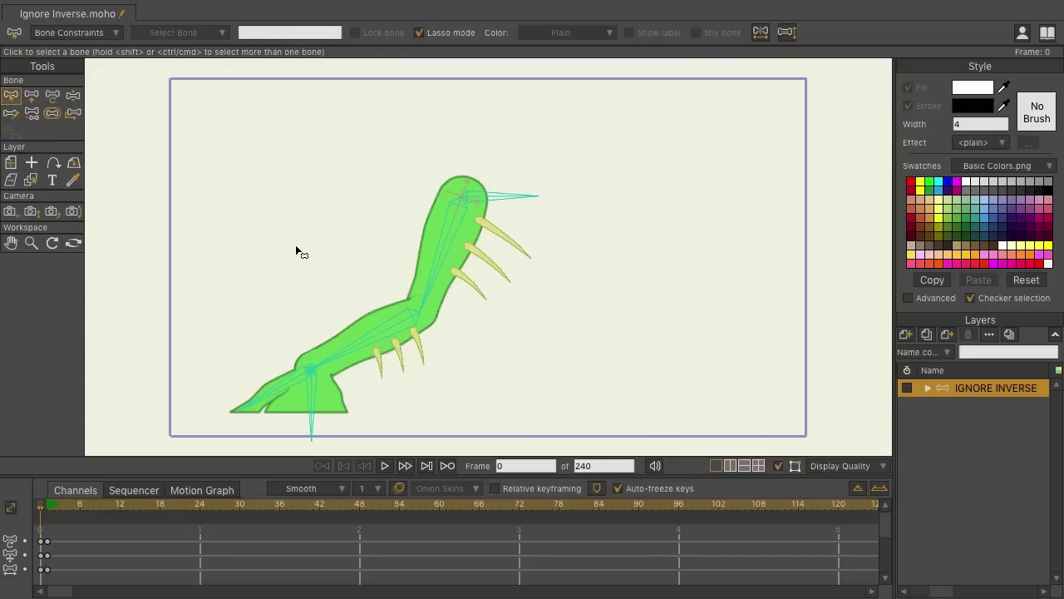
pyautogui.press('a')
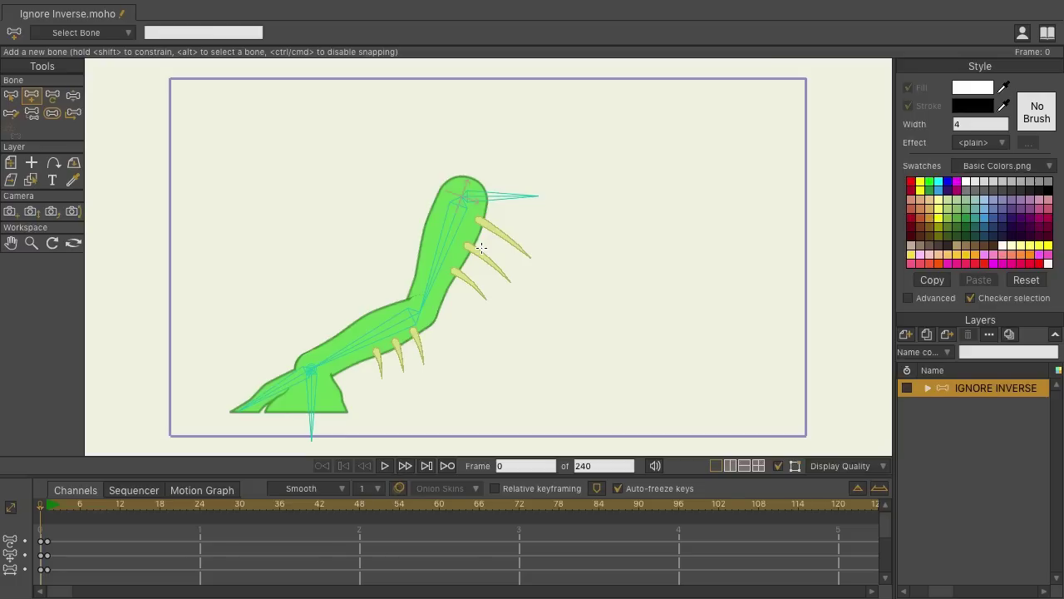
pyautogui.keyDown('alt'); pyautogui.click(453, 220); pyautogui.keyUp('alt')
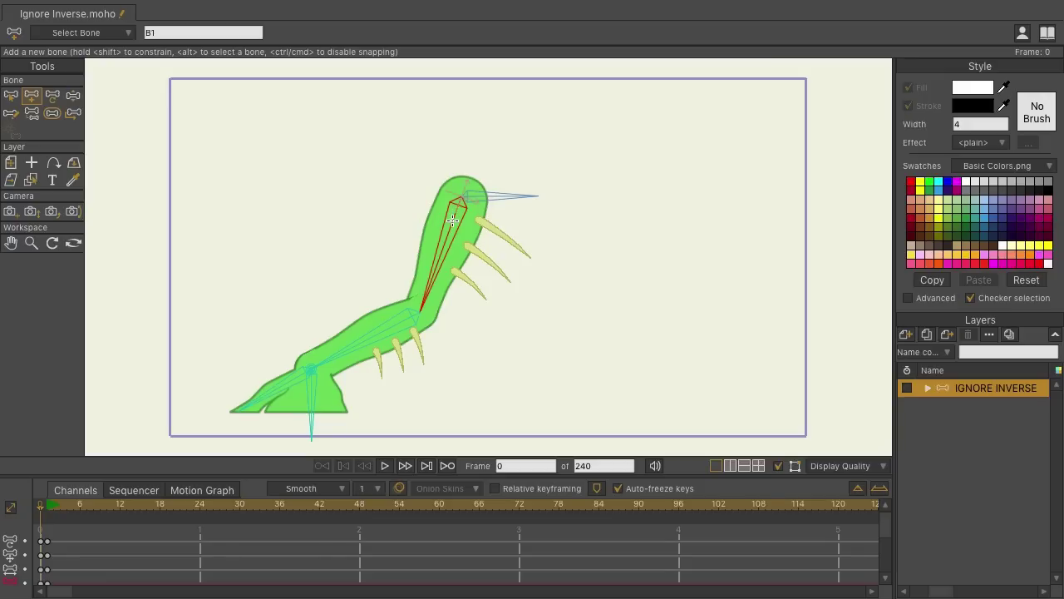
pyautogui.moveTo(478, 220); pyautogui.dragTo(530, 256)
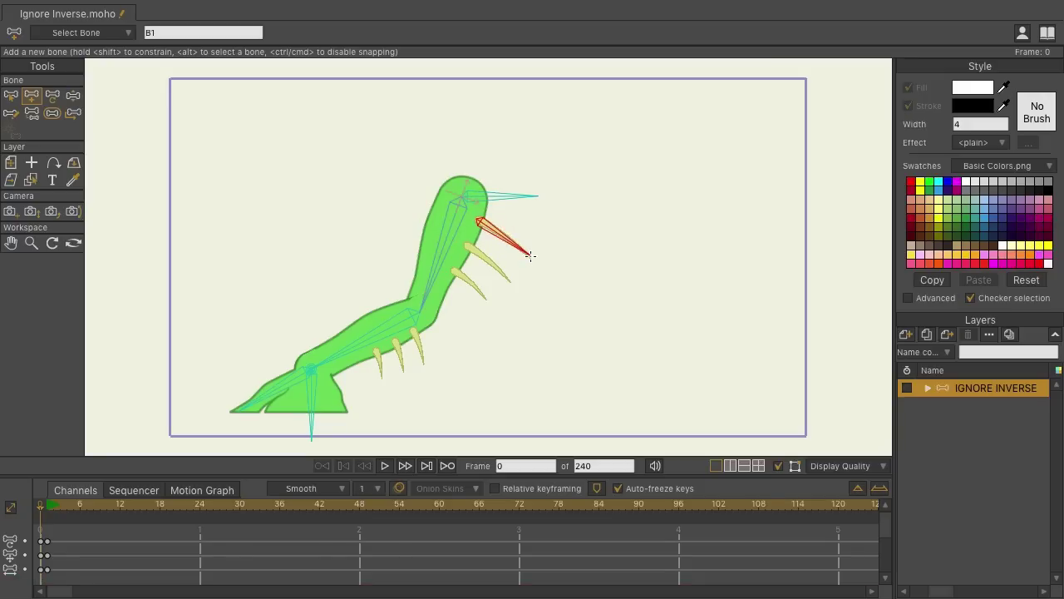
# - Add spike bones parented to the neck and body bones, including B10 and B11 in the lower spikes
pyautogui.click(456, 226)
pyautogui.moveTo(465, 245); pyautogui.dragTo(486, 298)
pyautogui.click(444, 244)
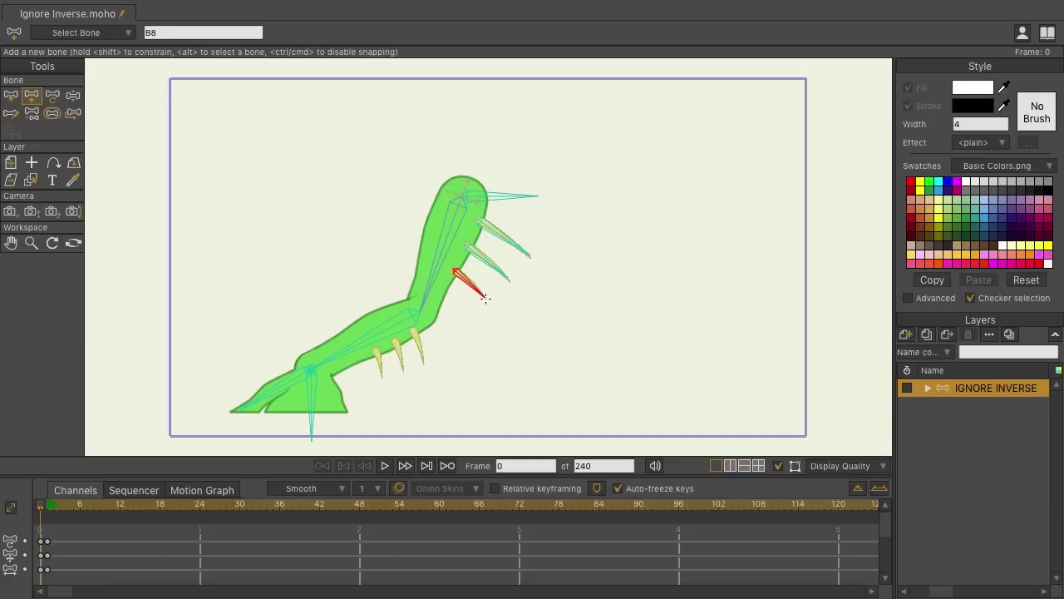
pyautogui.click(407, 321)
pyautogui.moveTo(412, 331); pyautogui.dragTo(382, 375)
pyautogui.click(385, 330)
pyautogui.click(370, 337)
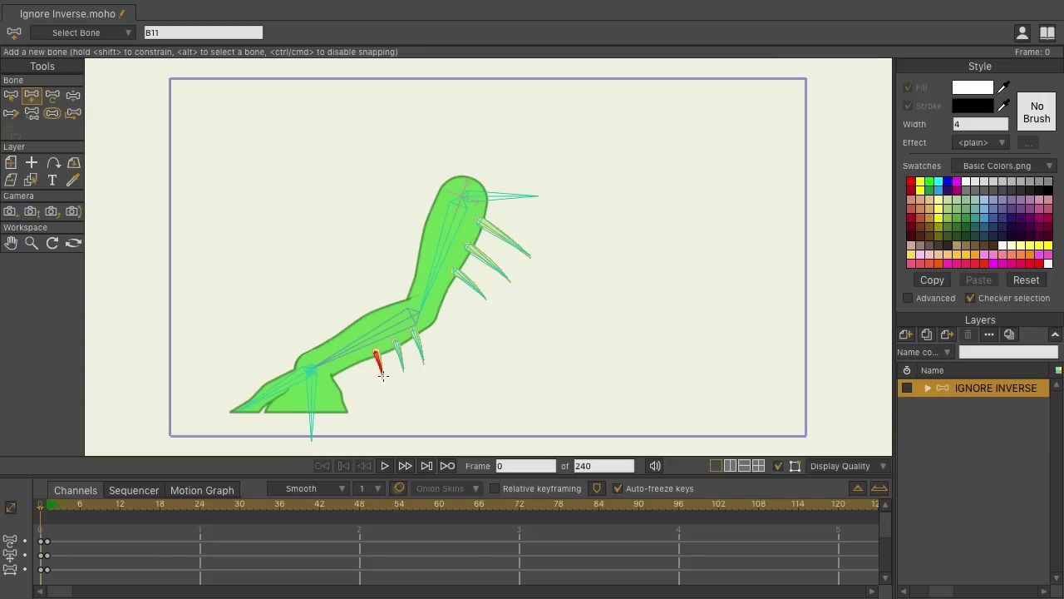
# - Select all the spike bones and reduce their bone strength to 0.1349
pyautogui.press('z')
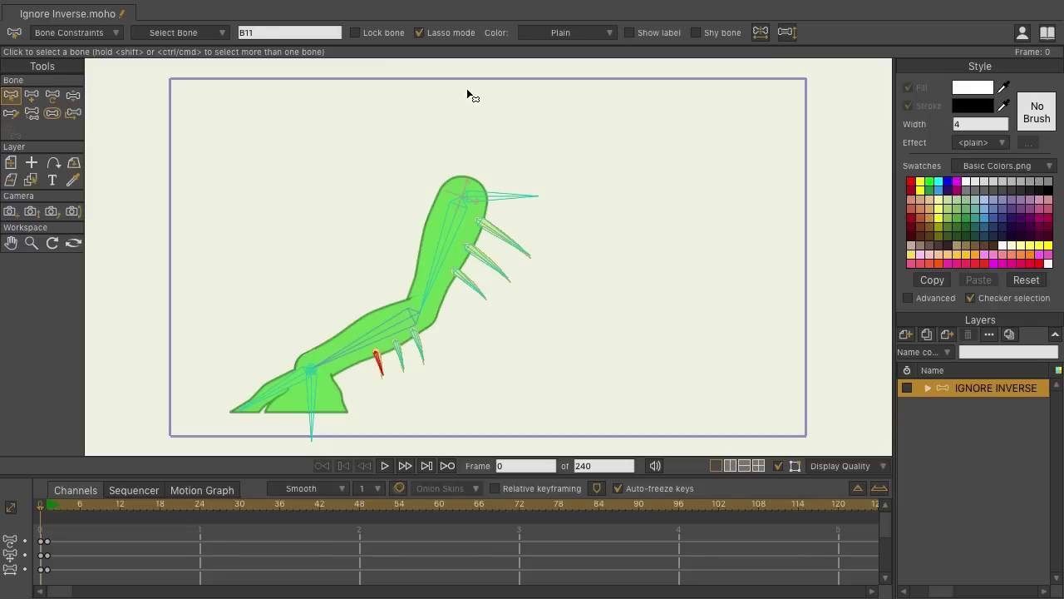
pyautogui.moveTo(525, 220)
pyautogui.mouseDown()
pyautogui.moveTo(465, 302)
pyautogui.moveTo(386, 354)
pyautogui.moveTo(369, 377)
pyautogui.moveTo(554, 293)
pyautogui.moveTo(525, 223)
pyautogui.mouseUp()
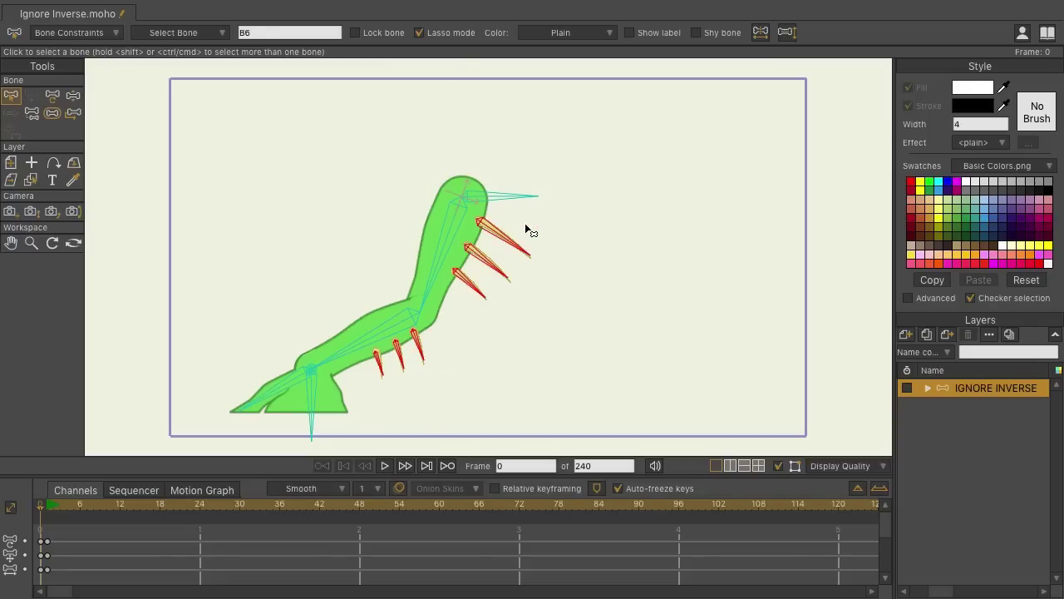
pyautogui.press('s')
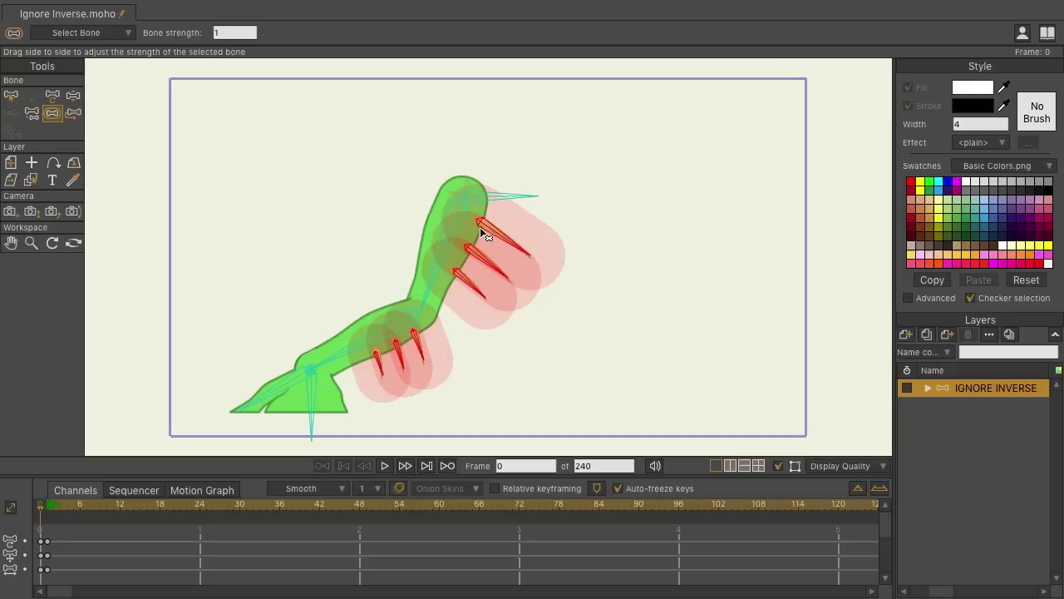
pyautogui.moveTo(501, 232); pyautogui.dragTo(429, 276)
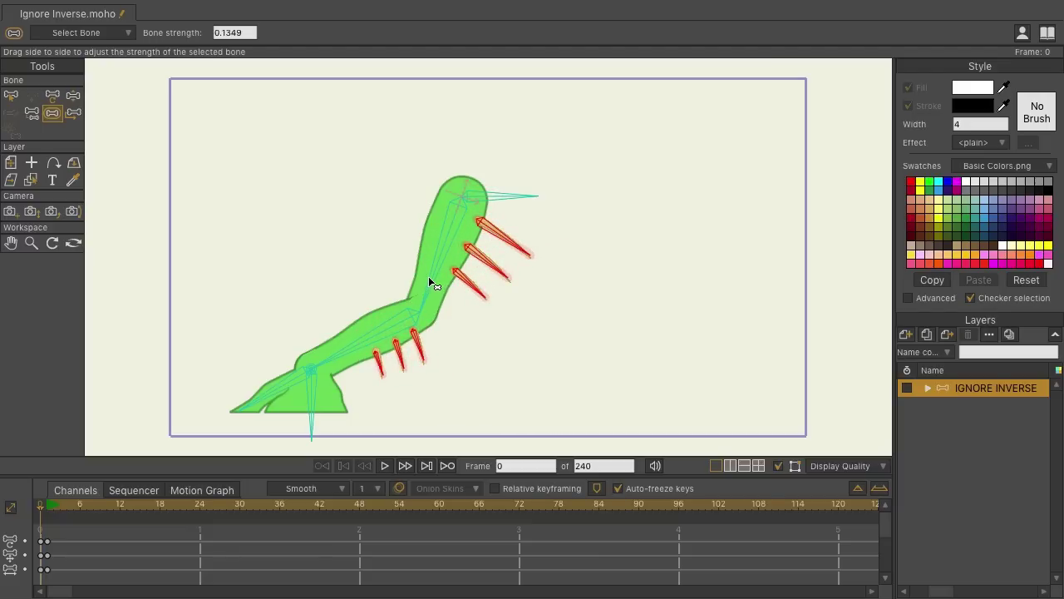
# - At frame 1, drag the vertical leg bone downward to bend the body and test the spikes
pyautogui.hotkey('ctrl', 'Right')
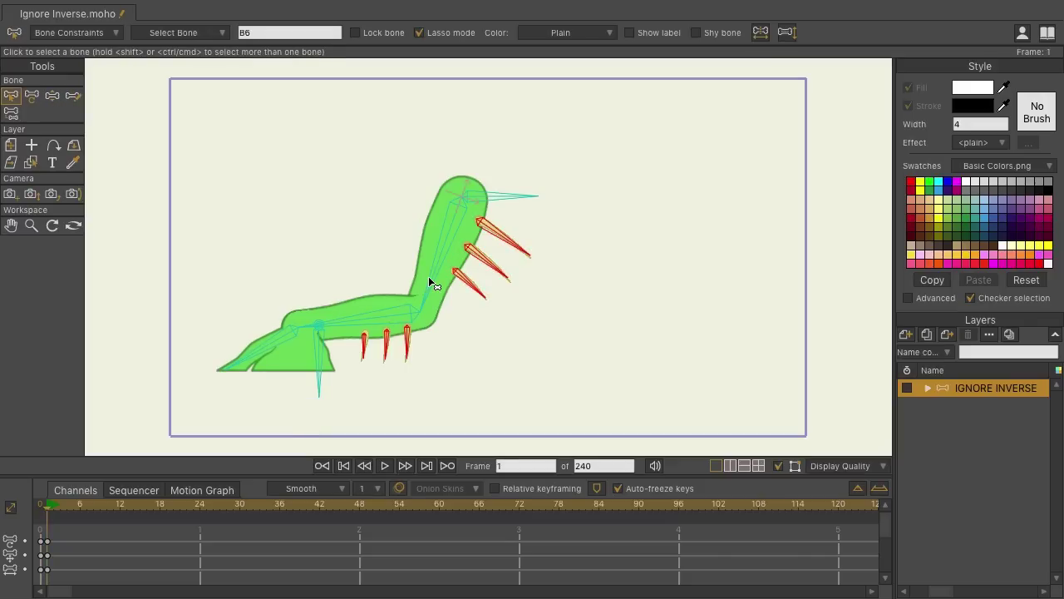
pyautogui.click(32, 94)
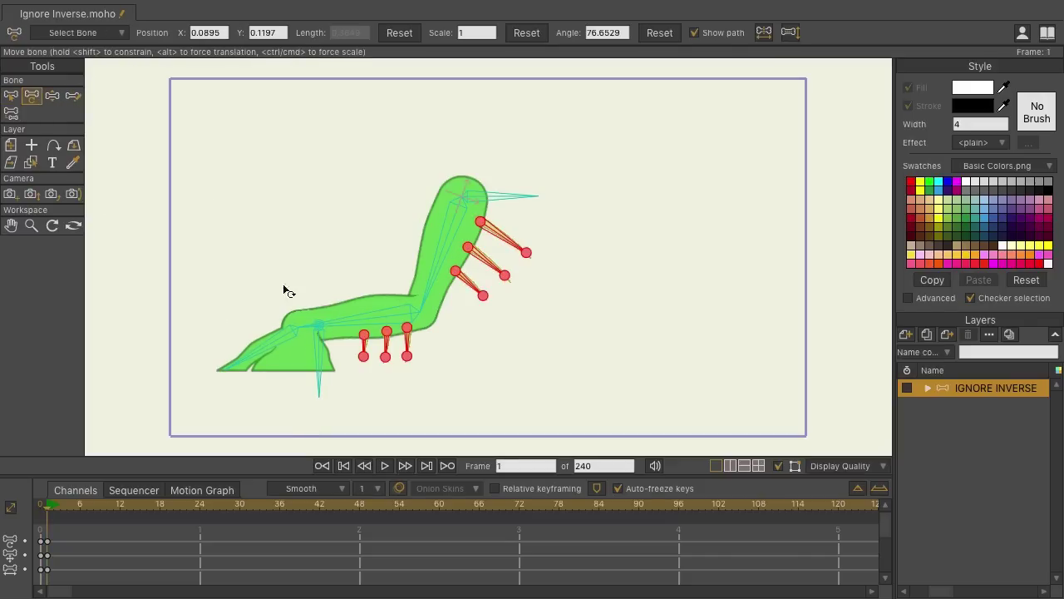
pyautogui.click(313, 321)
pyautogui.moveTo(311, 311); pyautogui.dragTo(308, 248)
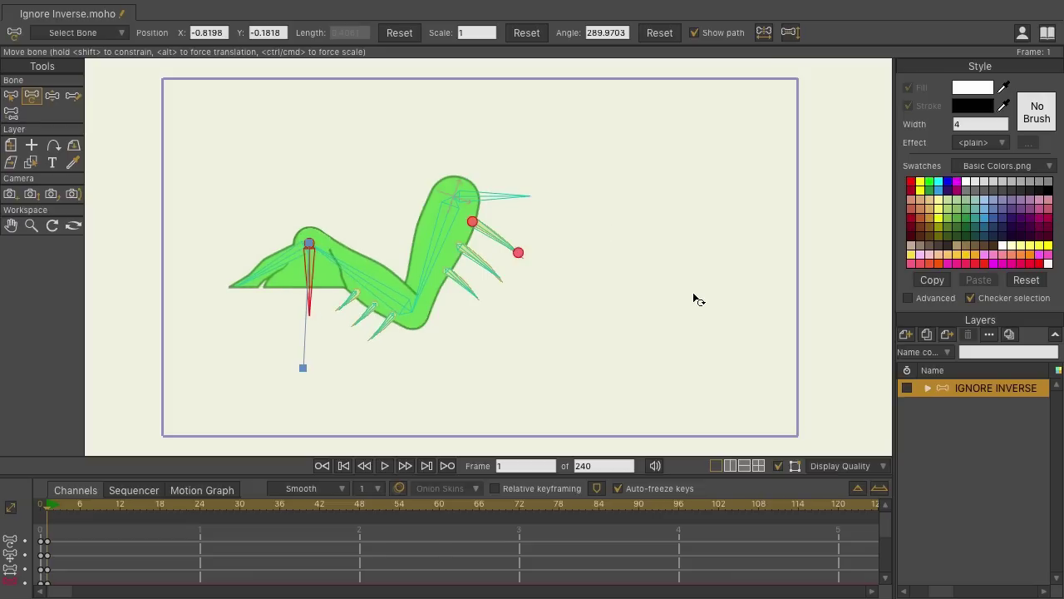
# - Undo the leg pose, then set bone B6 to be ignored by inverse kinematics
pyautogui.hotkey('ctrl', 'z')
pyautogui.hotkey('ctrl', 'z')
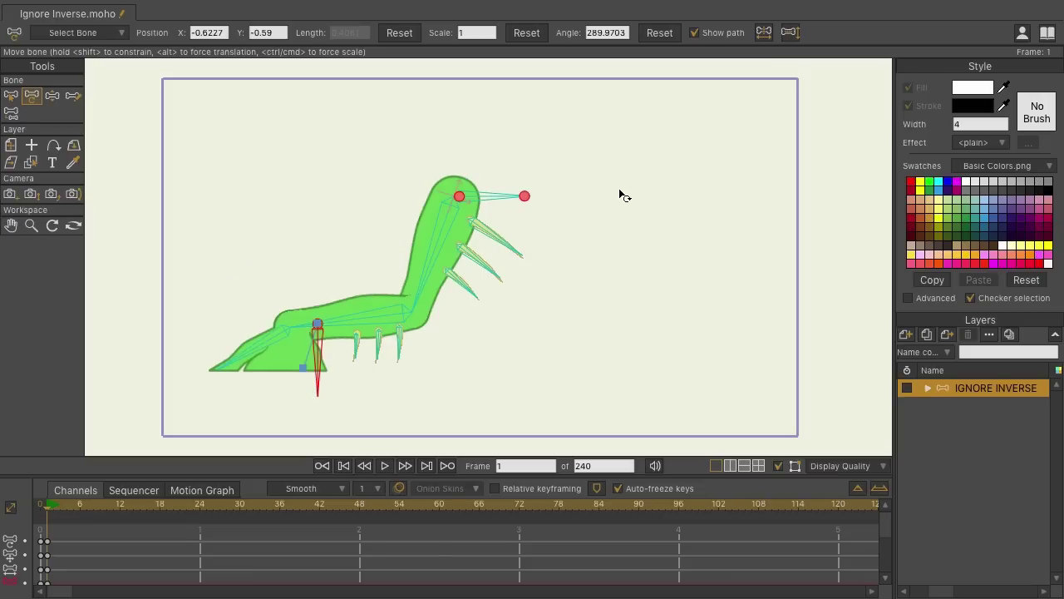
pyautogui.press('z')
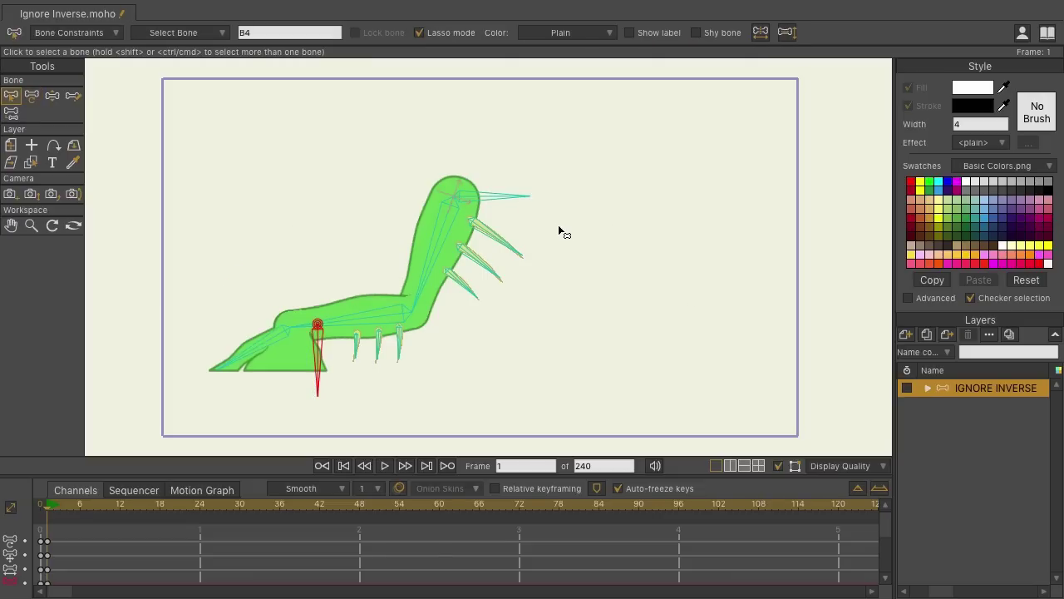
pyautogui.moveTo(530, 214)
pyautogui.mouseDown()
pyautogui.moveTo(437, 319)
pyautogui.moveTo(338, 348)
pyautogui.moveTo(372, 371)
pyautogui.moveTo(507, 326)
pyautogui.moveTo(540, 248)
pyautogui.moveTo(524, 218)
pyautogui.mouseUp()
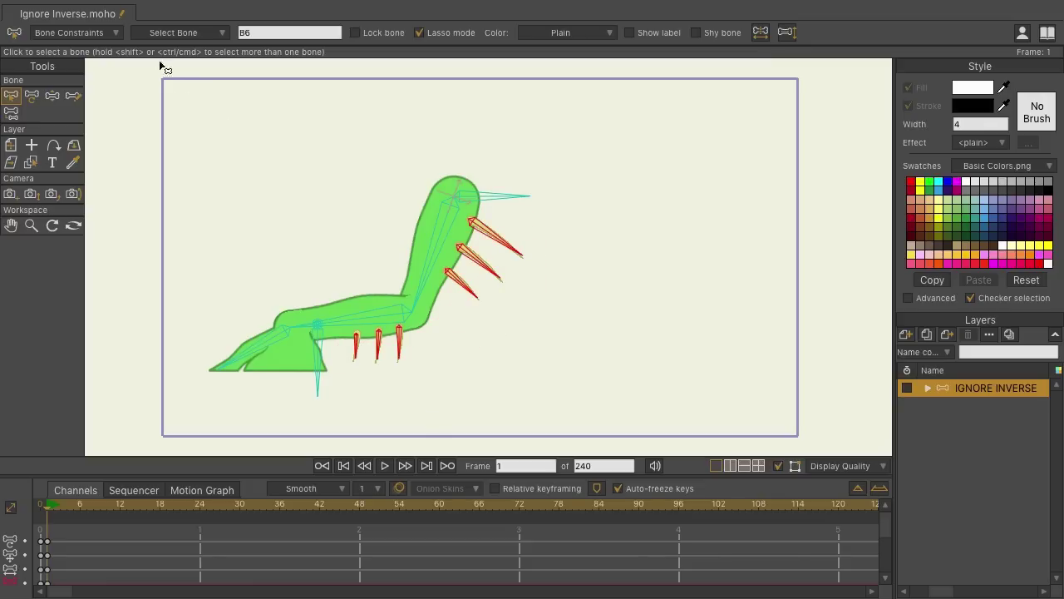
pyautogui.click(116, 35)
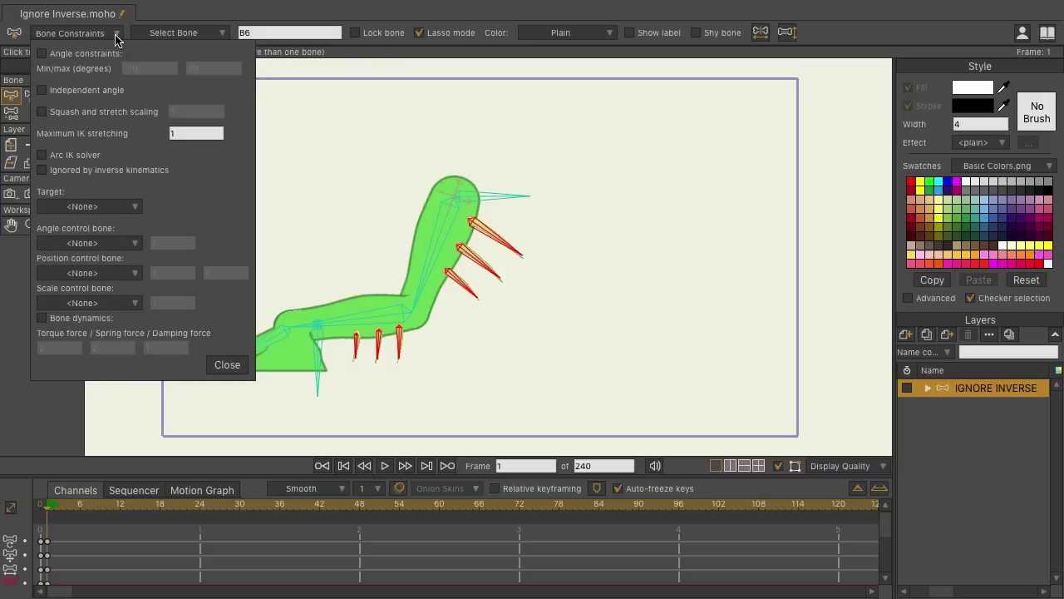
pyautogui.click(114, 171)
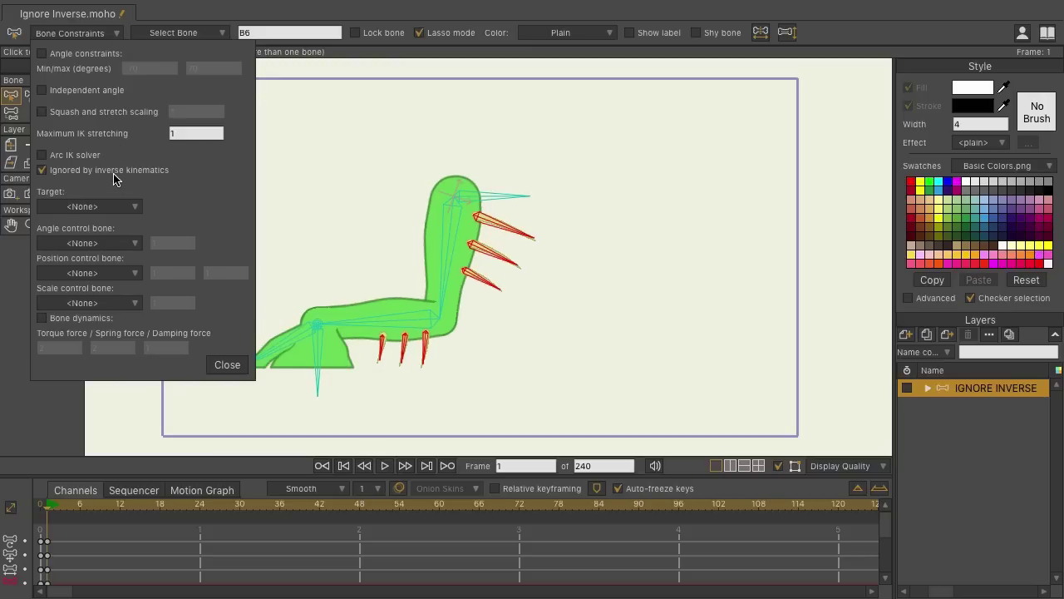
pyautogui.click(227, 365)
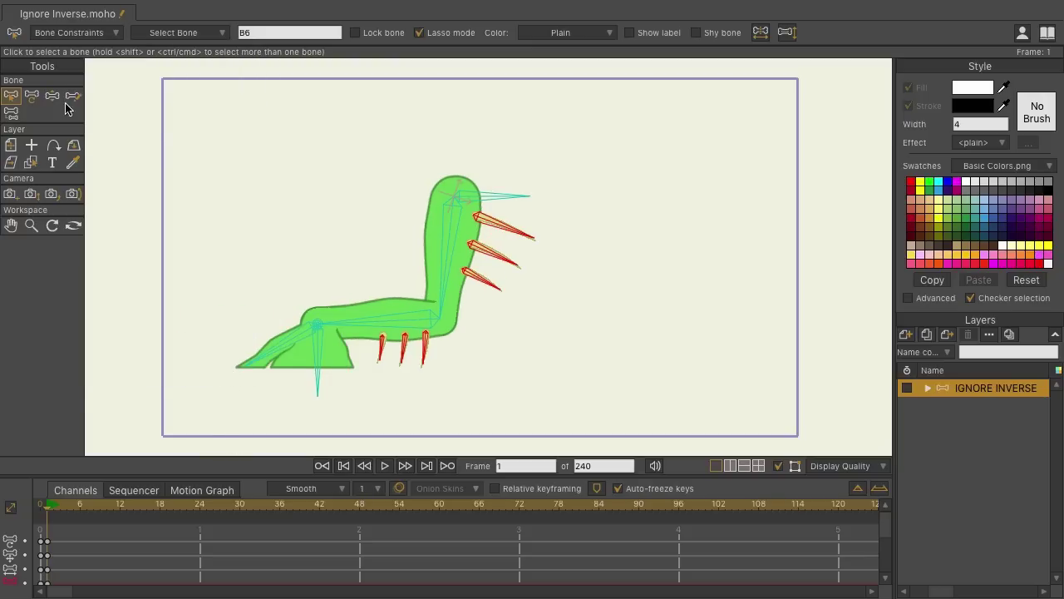
pyautogui.click(32, 96)
# - Deselect the limb bones and bend the leg bone to angle 289.9703 so the spikes follow
pyautogui.moveTo(313, 335); pyautogui.dragTo(316, 331)
pyautogui.click(338, 232)
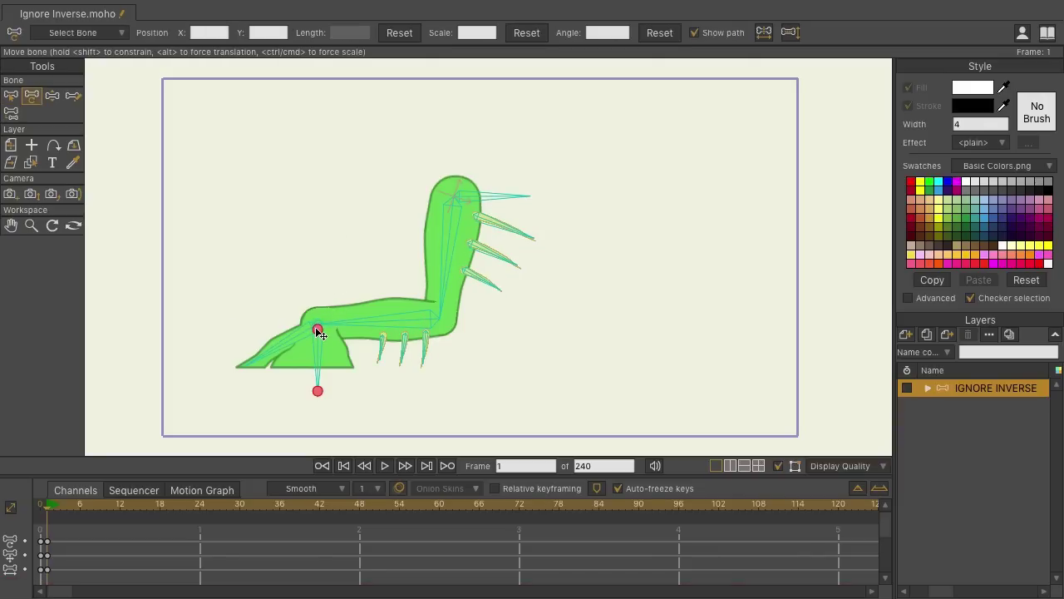
pyautogui.moveTo(320, 333); pyautogui.dragTo(322, 371)
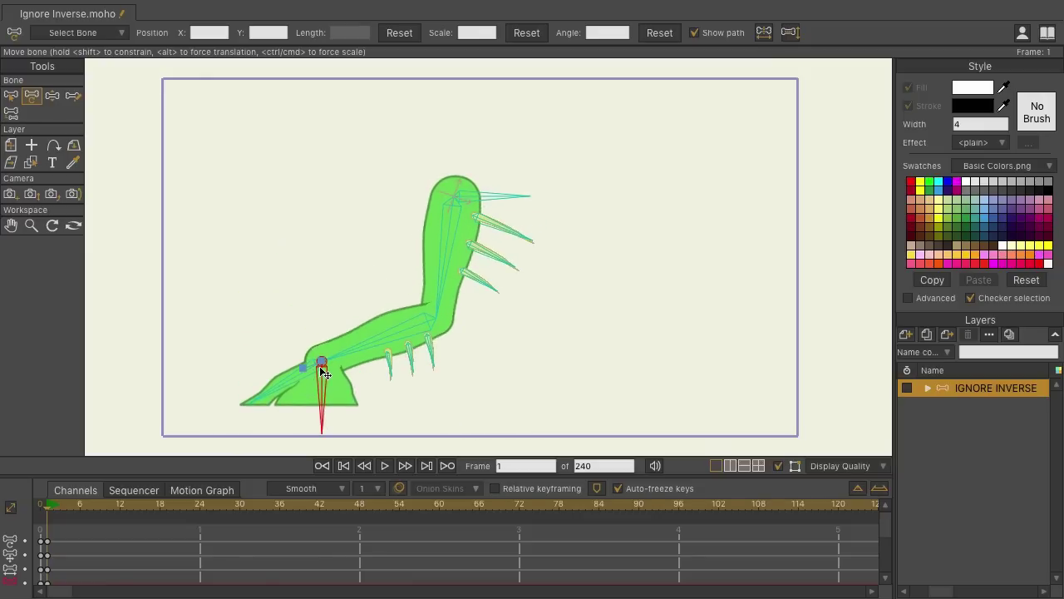
pyautogui.click(321, 369)
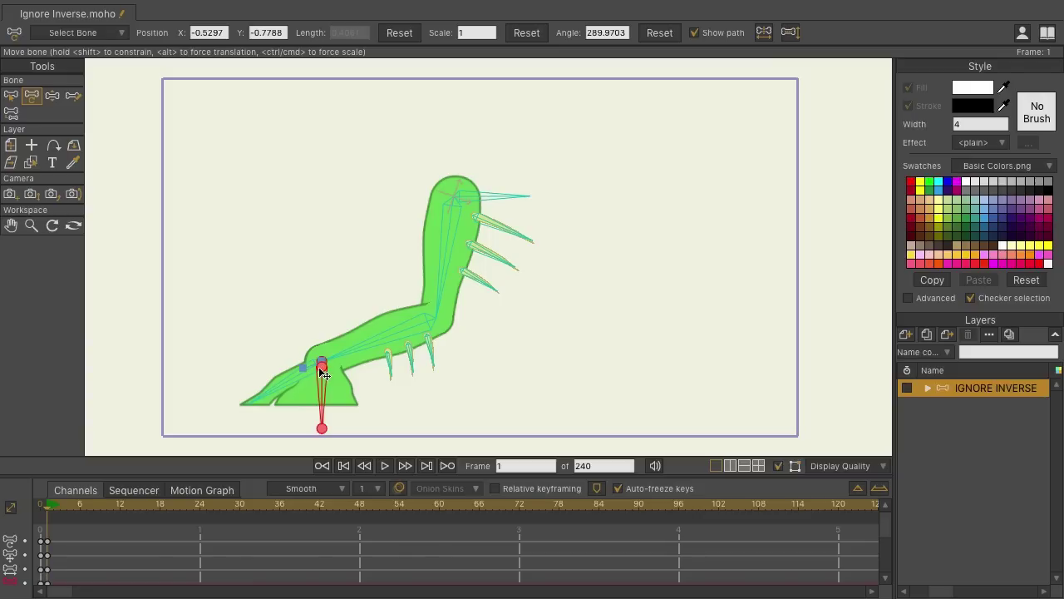
# - Select neck bone B1, change its colour from Green to Purple, and deselect it
pyautogui.click(11, 95)
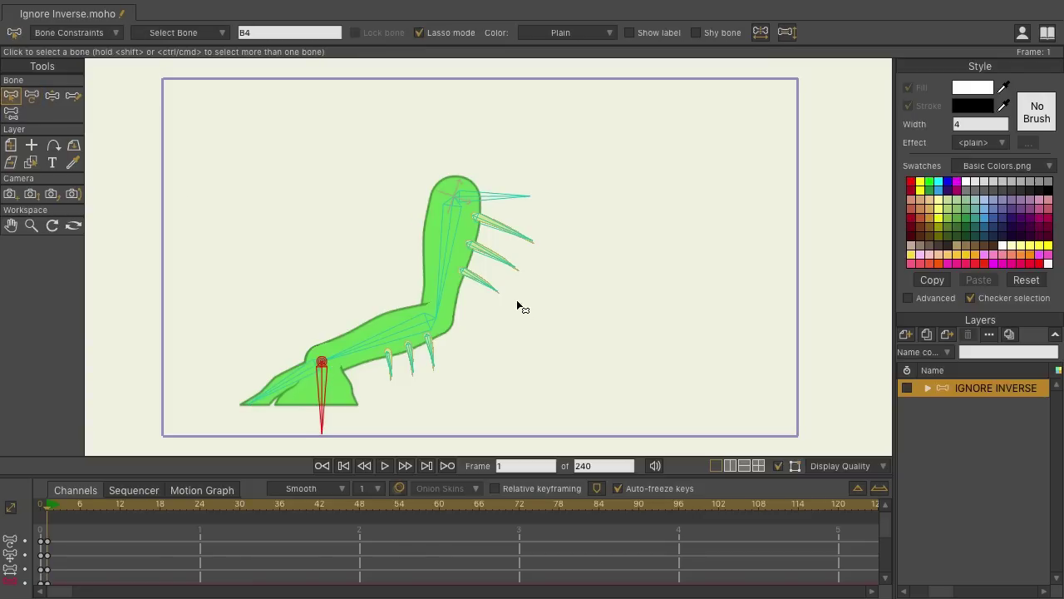
pyautogui.click(443, 240)
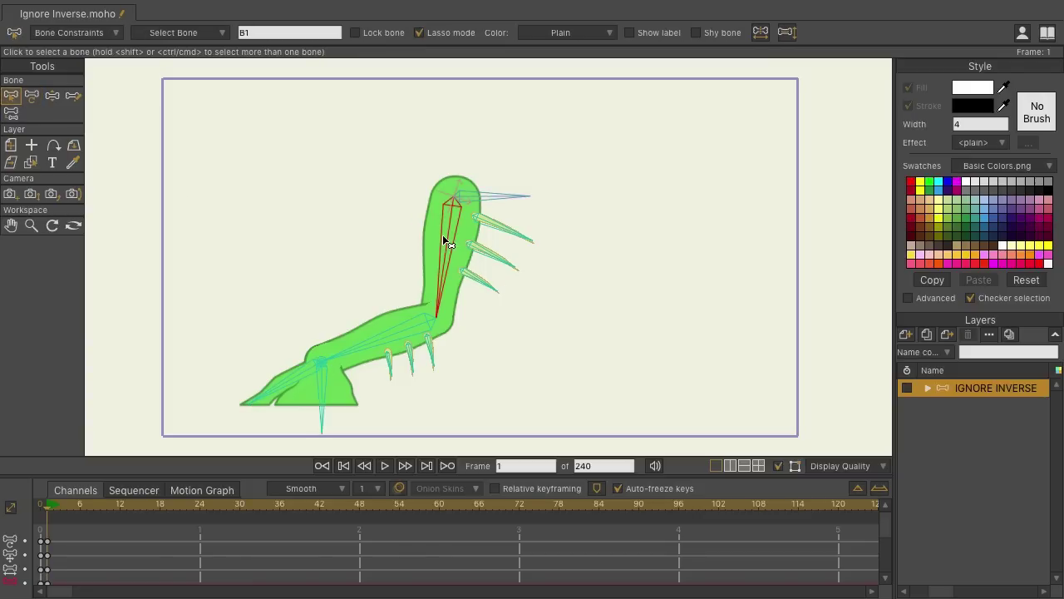
pyautogui.click(602, 34)
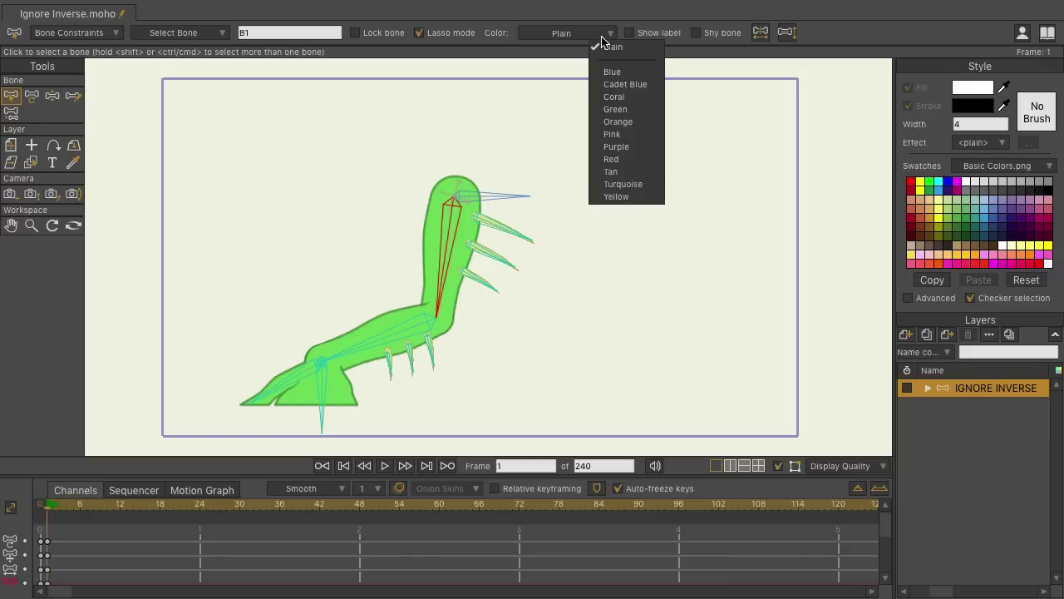
pyautogui.click(637, 110)
pyautogui.click(609, 33)
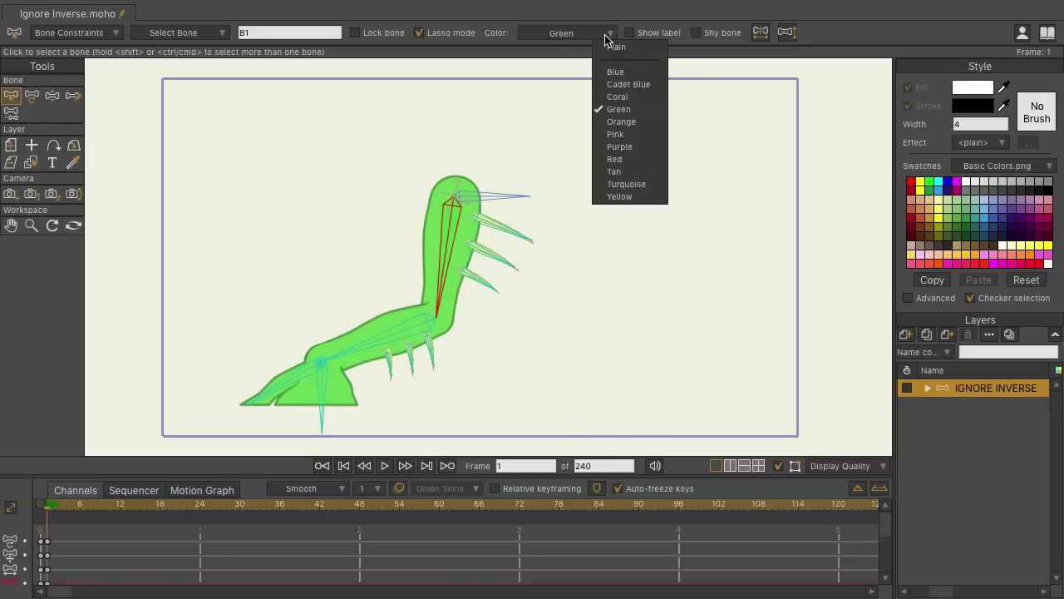
pyautogui.click(626, 148)
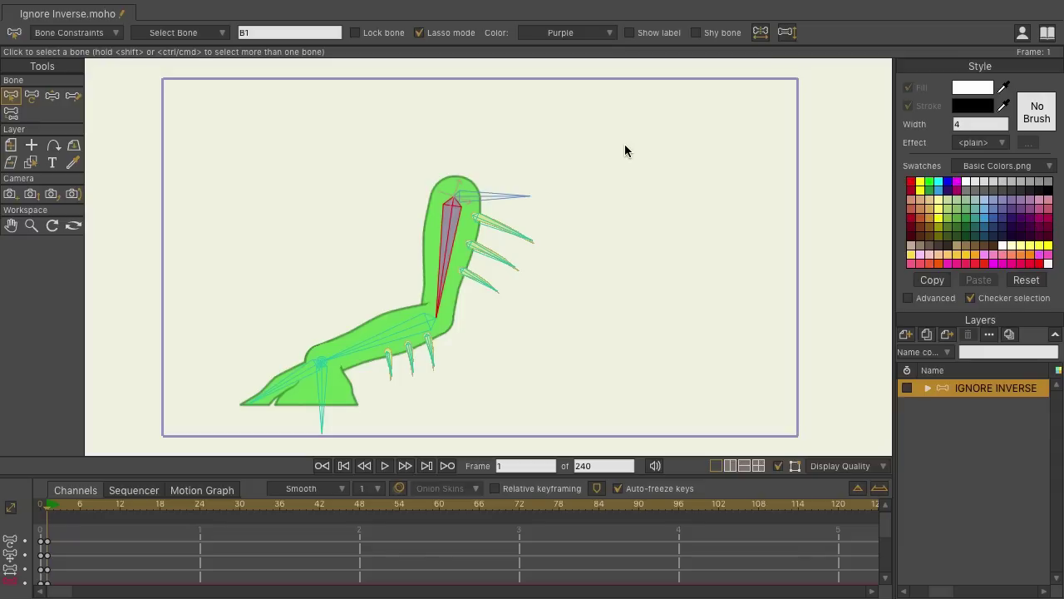
pyautogui.click(625, 145)
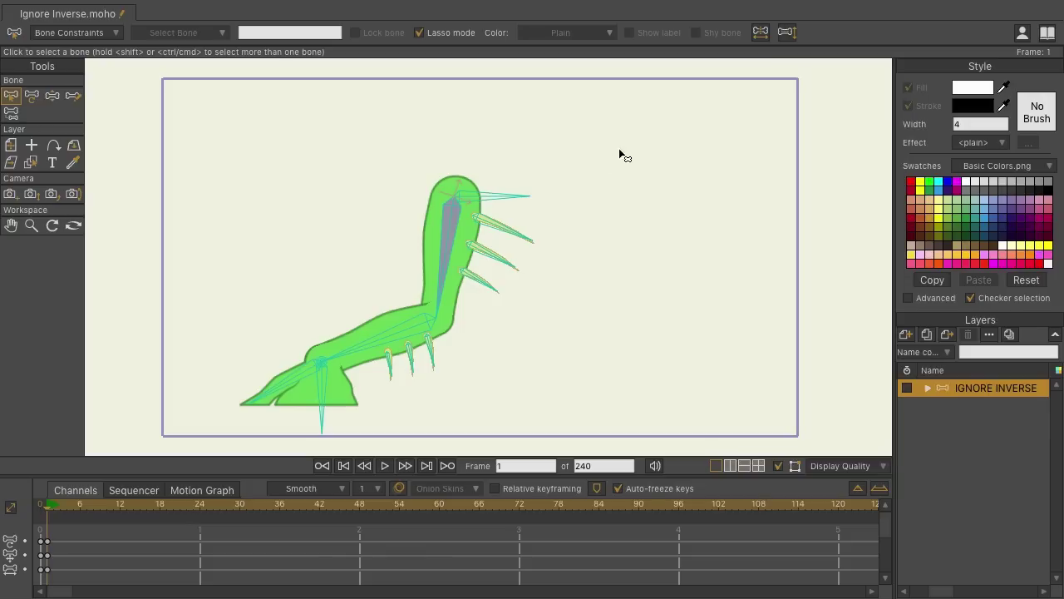
# - Select leg bone B2 and create a new action named B2 in the Actions window
pyautogui.click(413, 332)
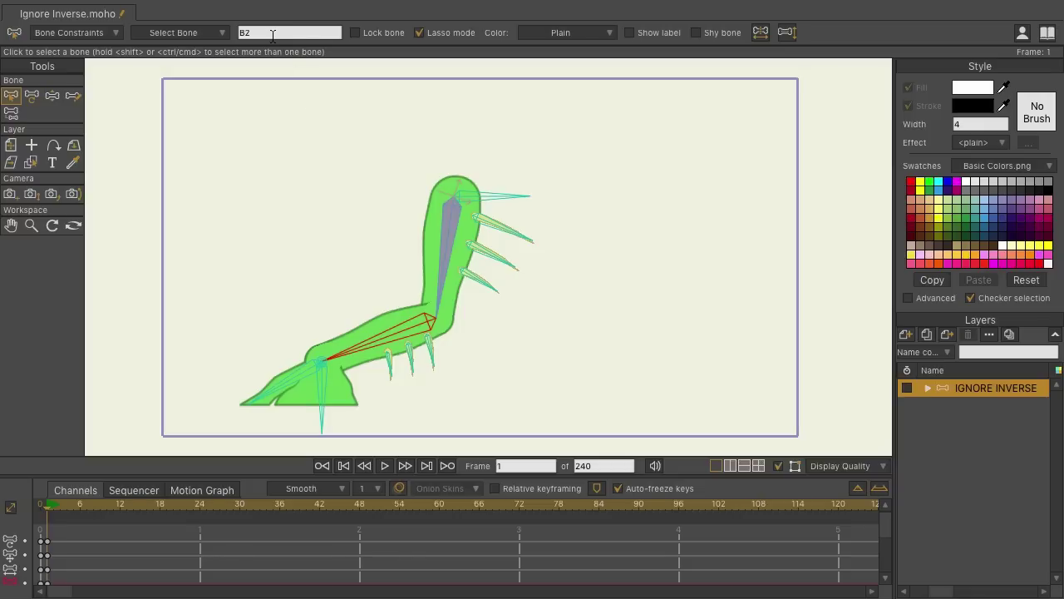
pyautogui.press('super+shift+a')
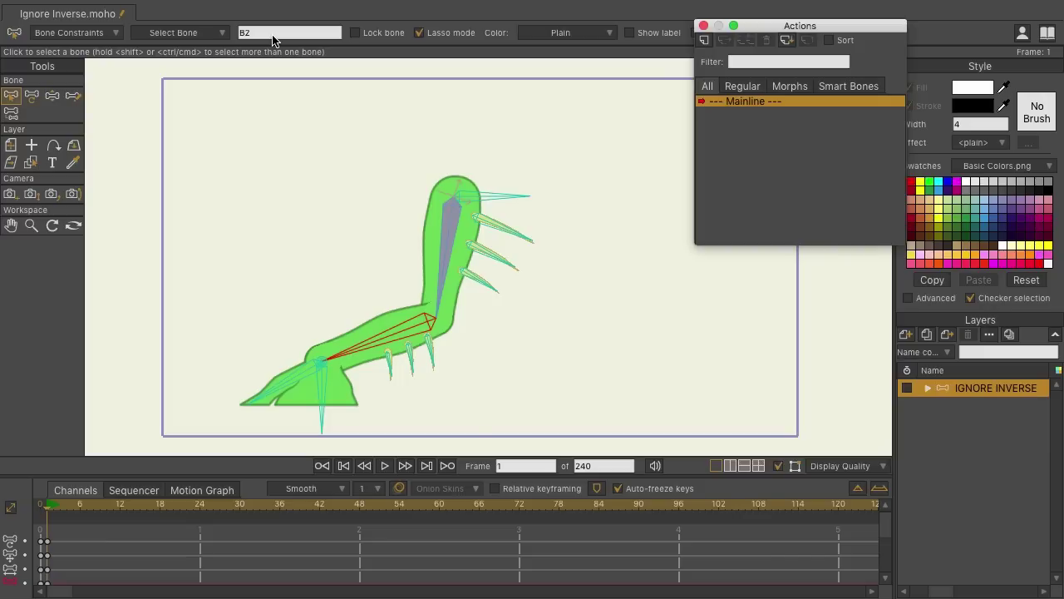
pyautogui.click(705, 42)
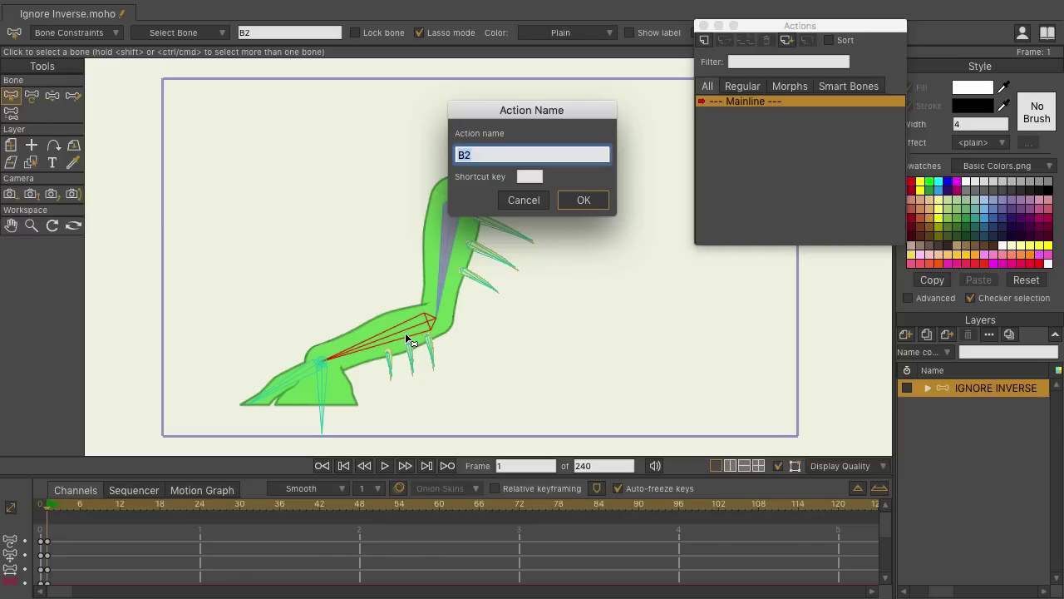
pyautogui.click(584, 201)
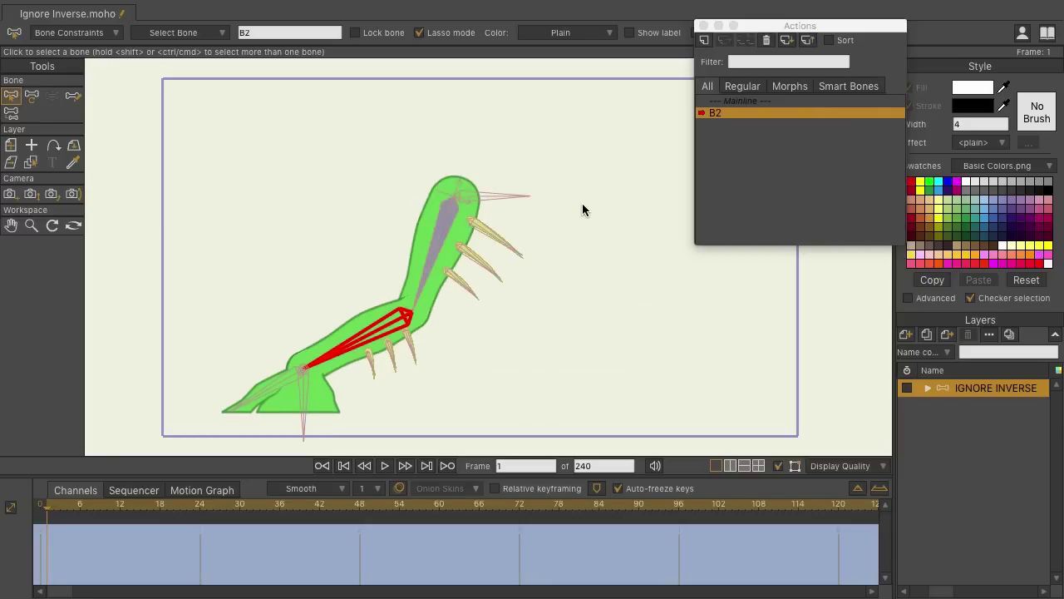
# - From the Mainline timeline, add a new action and accept the suggested name 'B2 2'
pyautogui.scroll(3, 582, 203)
pyautogui.scroll(-3, 655, 151)
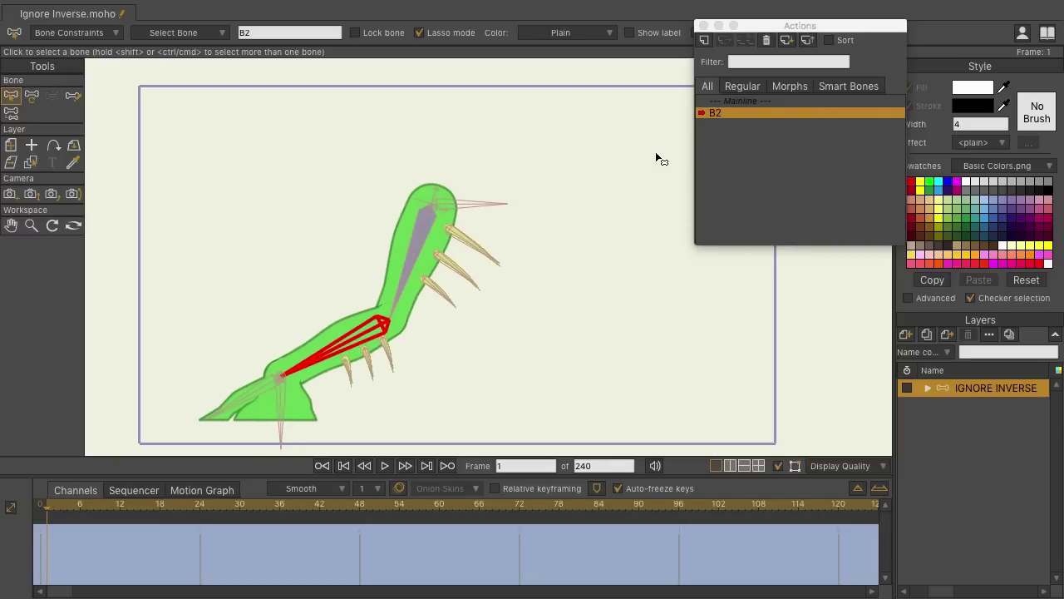
pyautogui.click(754, 99)
pyautogui.moveTo(560, 203); pyautogui.dragTo(587, 179)
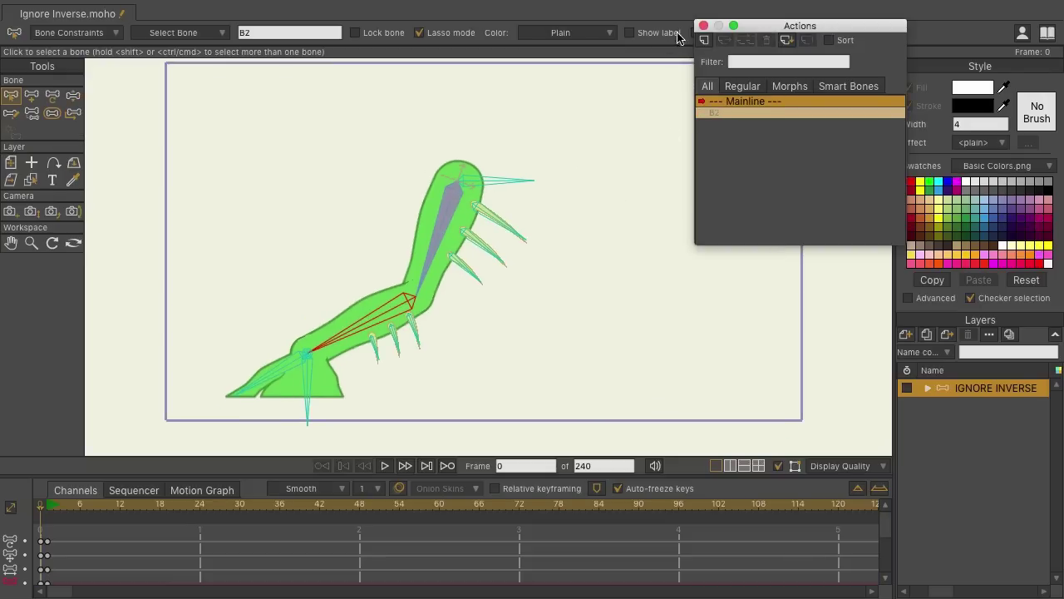
pyautogui.click(703, 40)
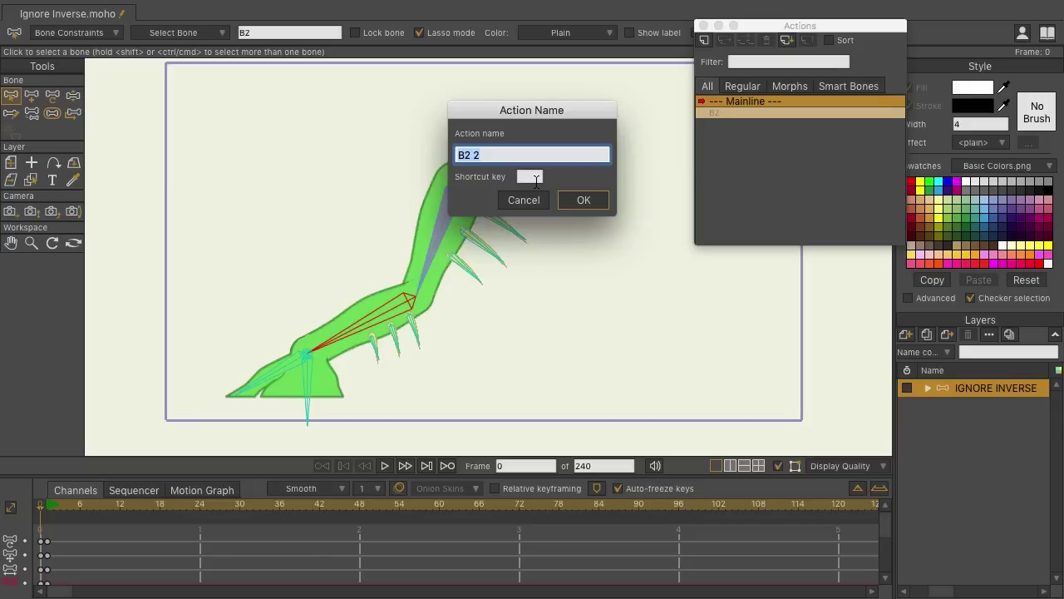
pyautogui.click(502, 154)
pyautogui.click(582, 201)
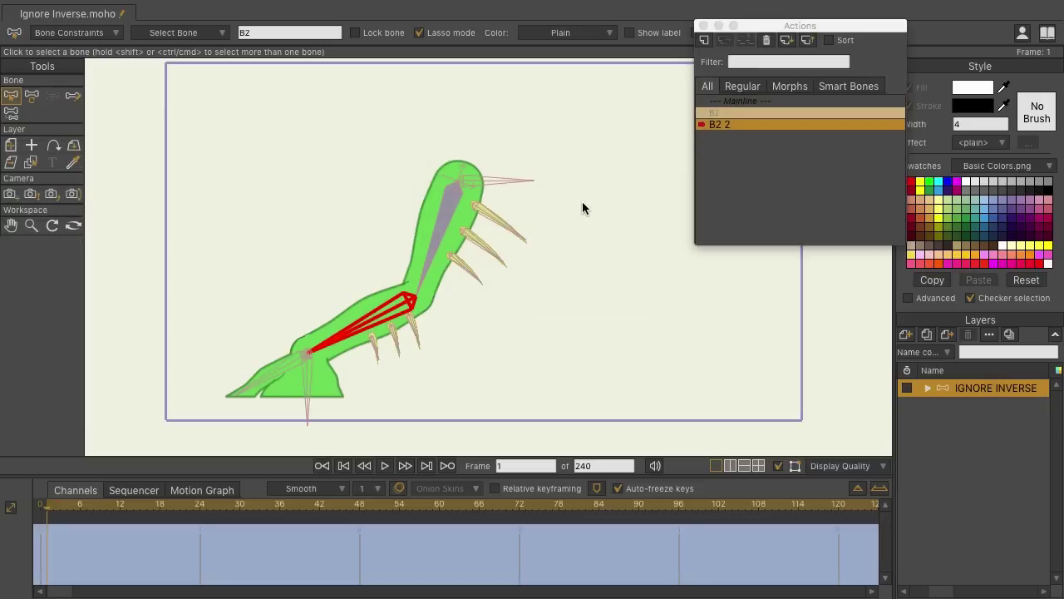